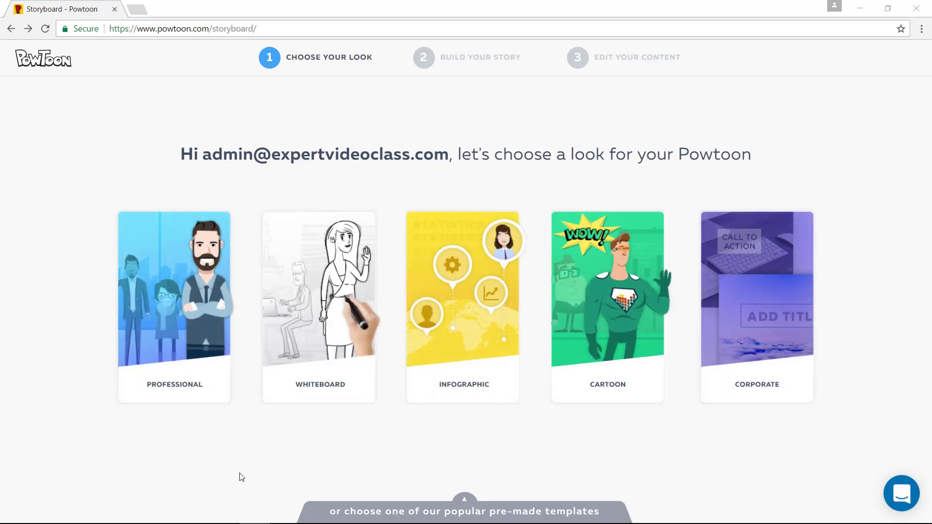
- Pick the Professional style card as the new Powtoon's look
click(175, 300)
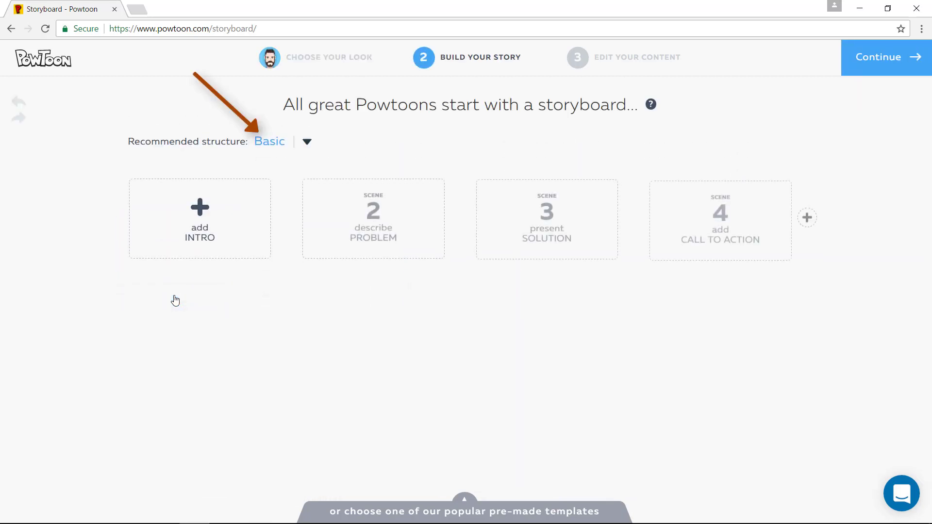
- Switch the storyboard structure from Basic to Announcements, giving six scene slots
click(306, 145)
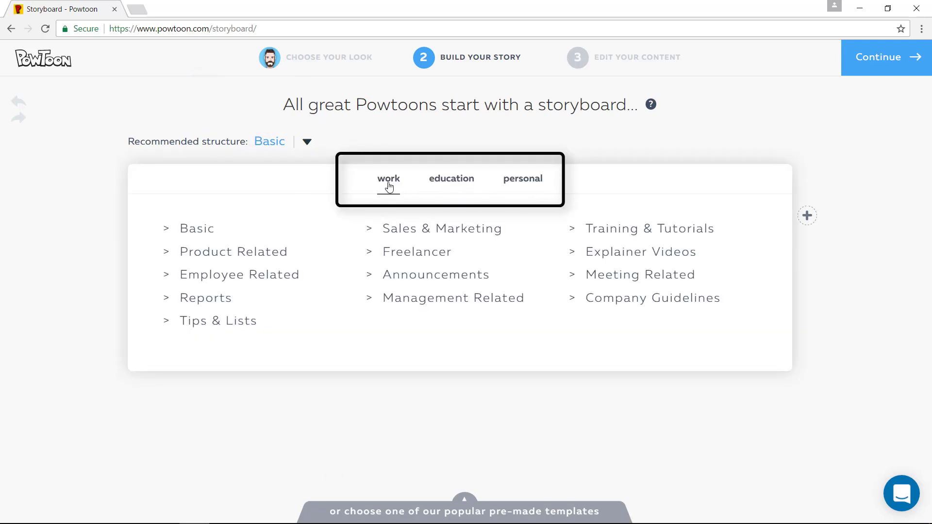
click(422, 280)
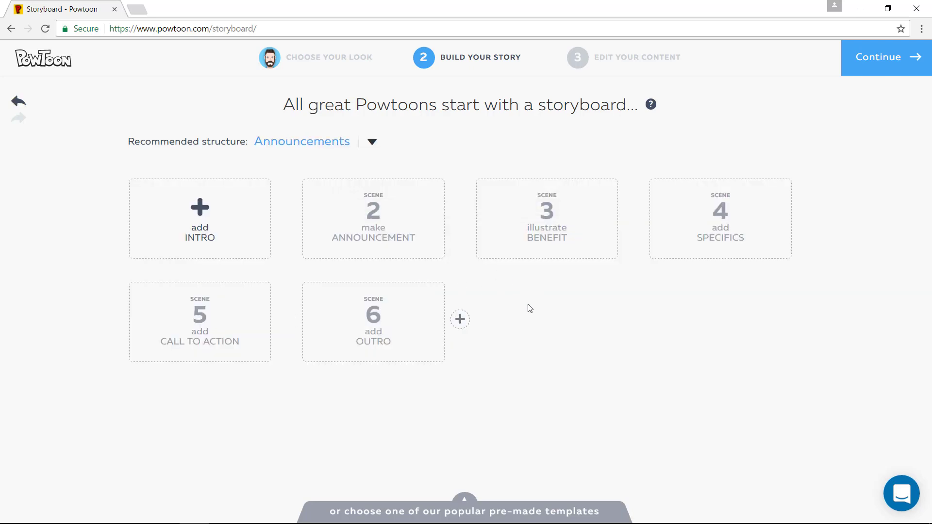
mouse_move(199, 240)
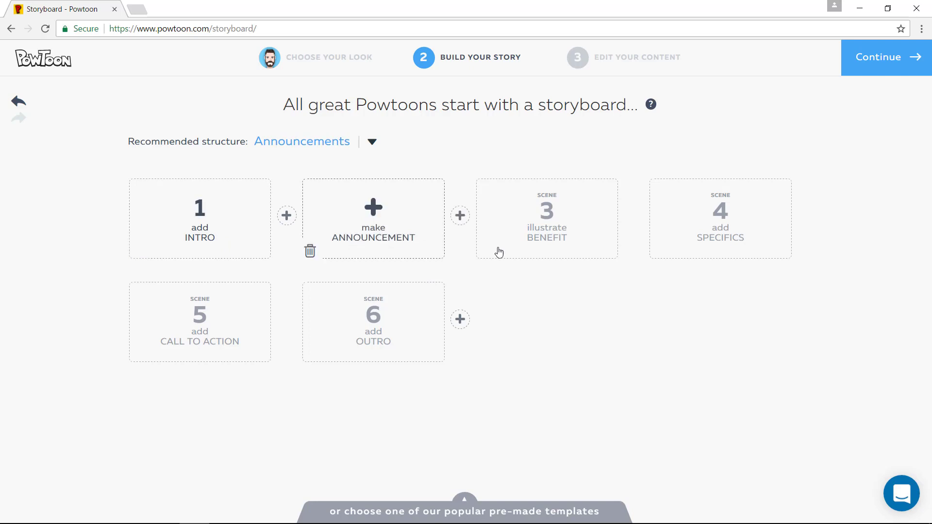
mouse_move(561, 239)
mouse_move(689, 233)
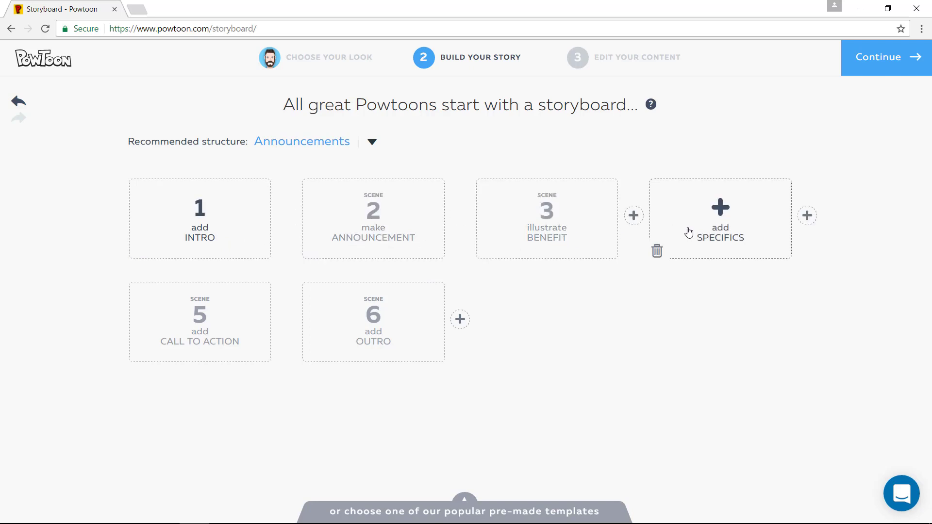
mouse_move(155, 322)
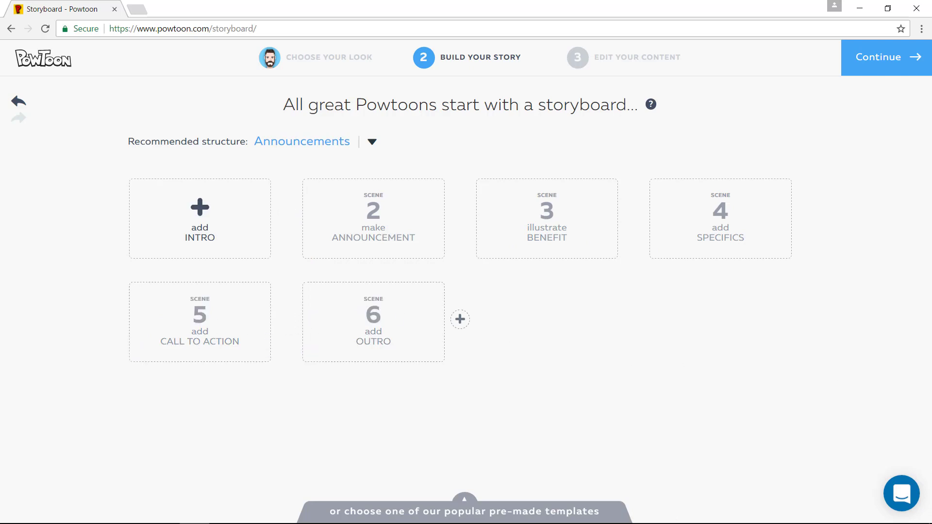
- Fill the Scene 1 intro slot with the Add Name template
mouse_move(200, 199)
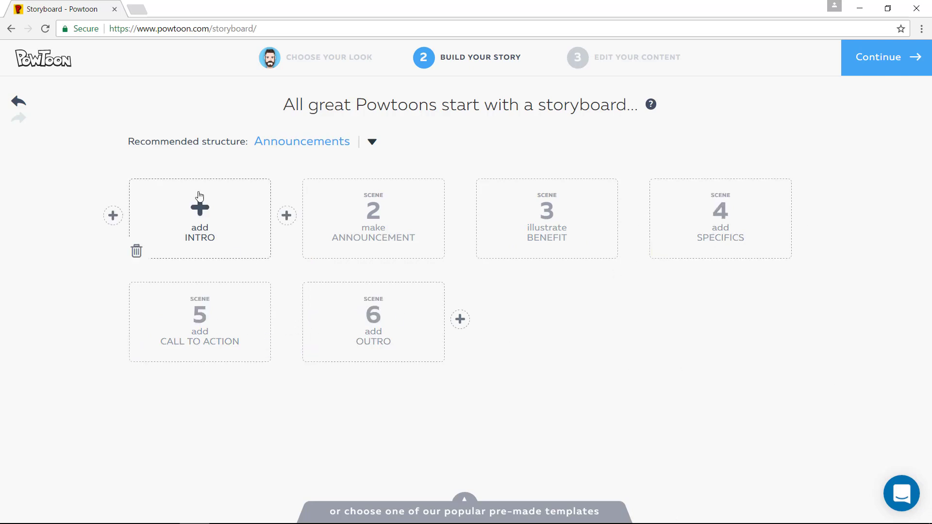
click(199, 223)
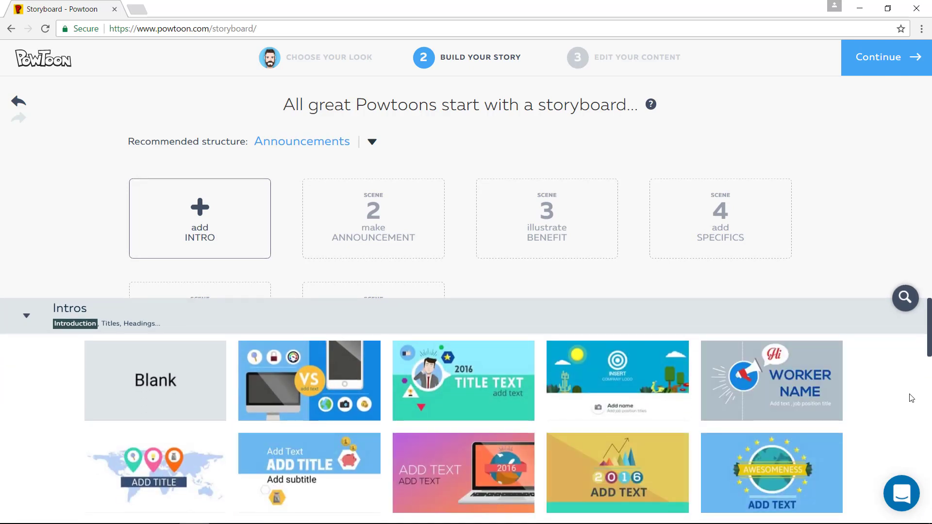
drag(928, 343, 928, 303)
drag(929, 341, 929, 384)
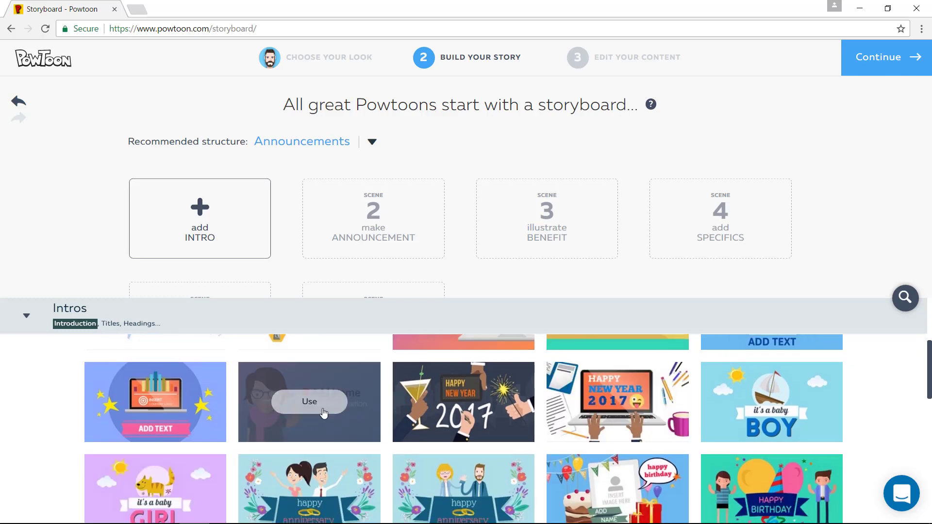
click(321, 410)
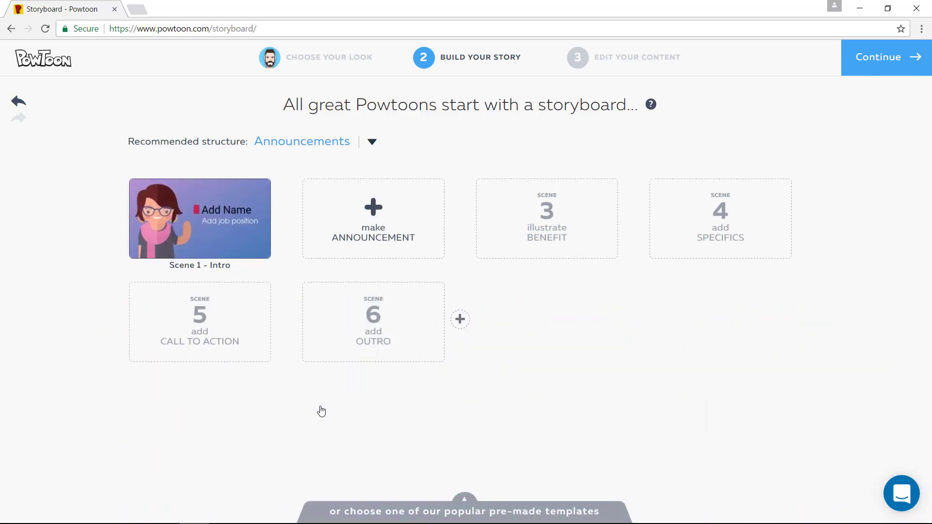
- Fill the Scene 2 announcement slot with the Add text template
click(374, 209)
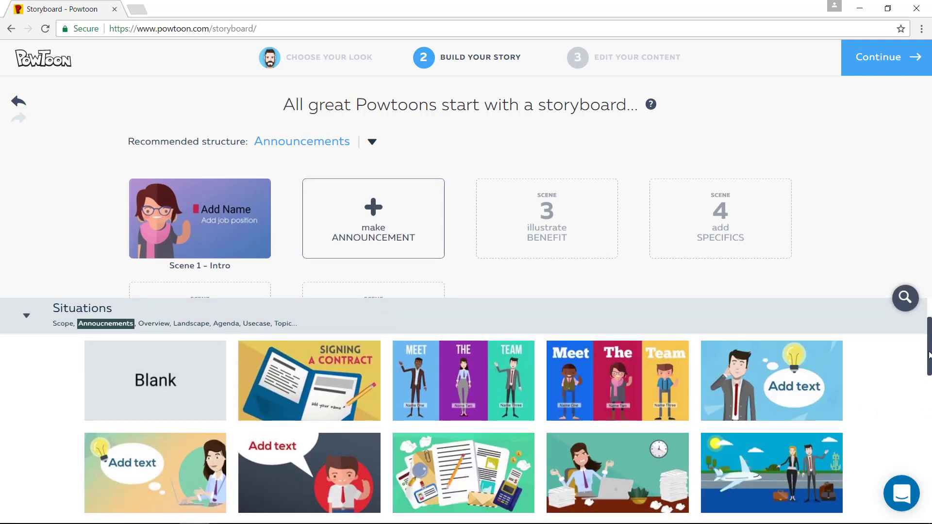
drag(929, 355, 929, 372)
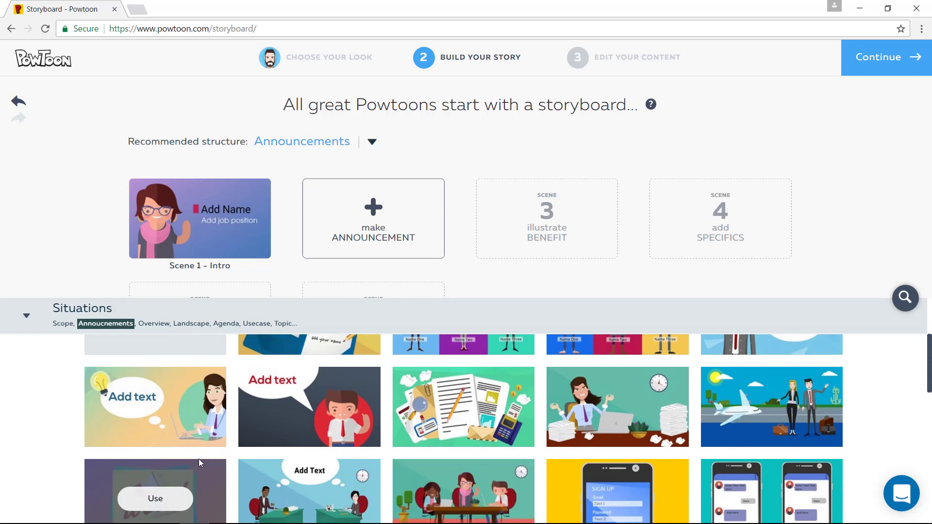
click(313, 411)
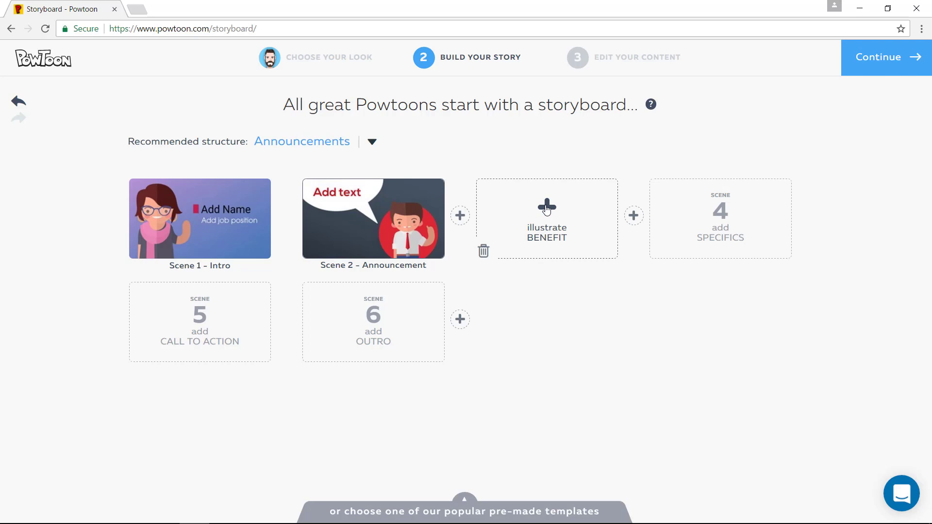
- Put the checklist in Benefit, the blue four-icon template in Specifics, and FEEL FREE TO CALL US in Call to Action
click(561, 211)
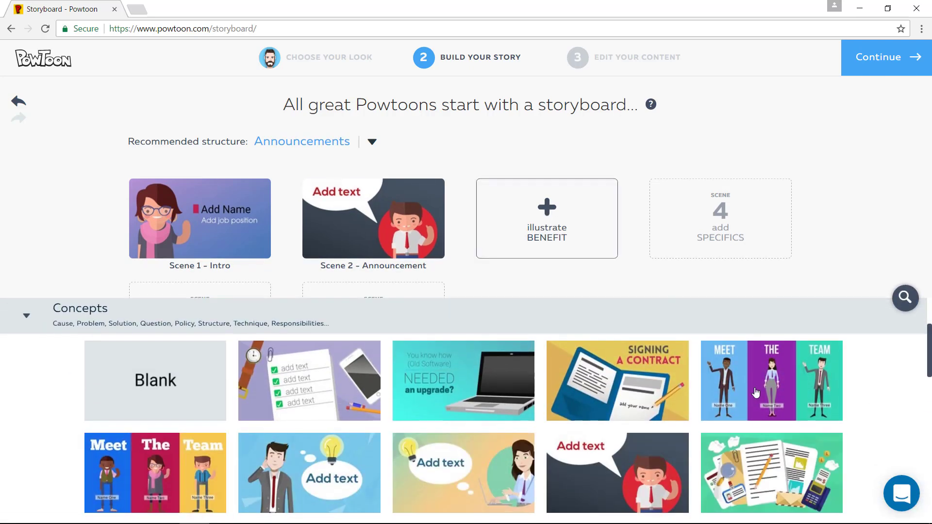
mouse_move(621, 383)
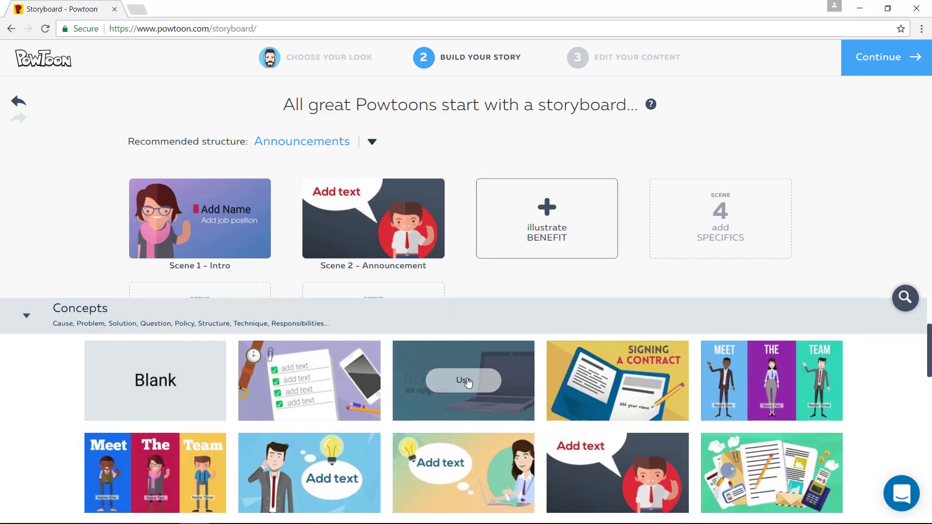
drag(311, 384, 308, 381)
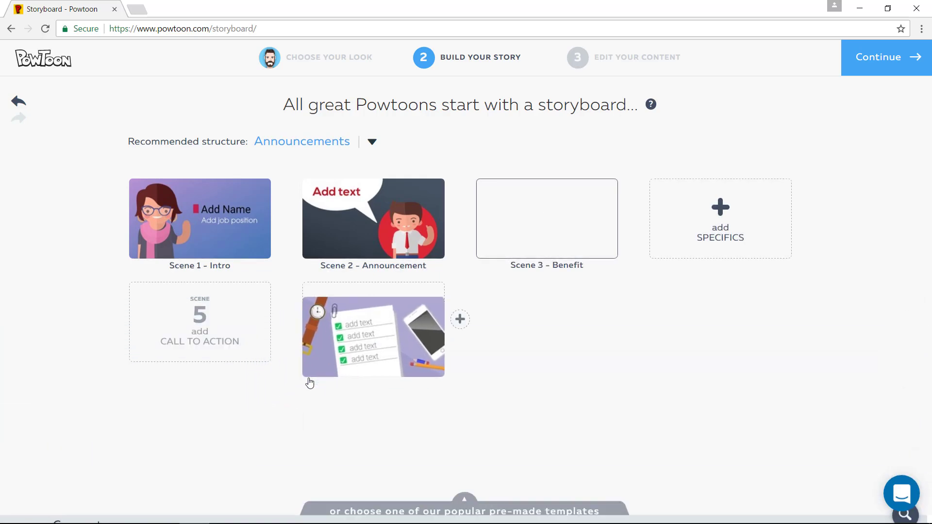
click(721, 211)
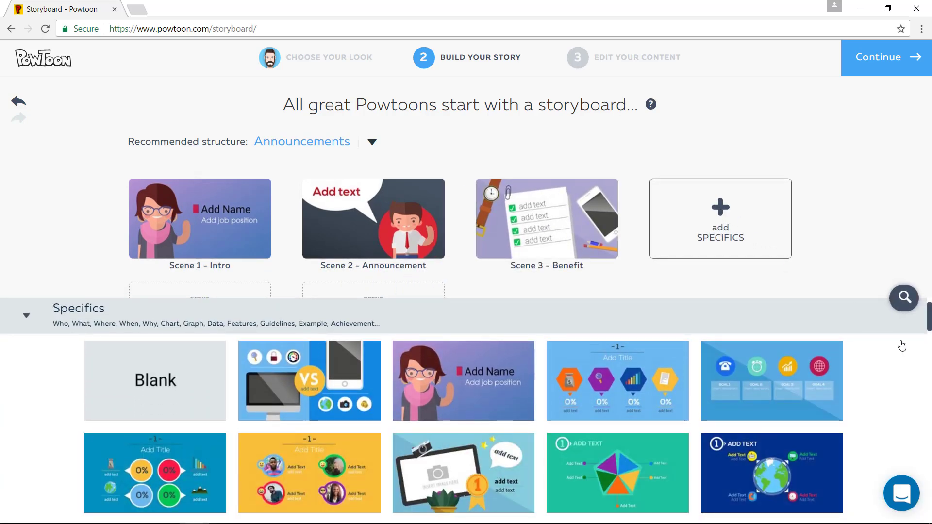
mouse_move(765, 359)
click(761, 386)
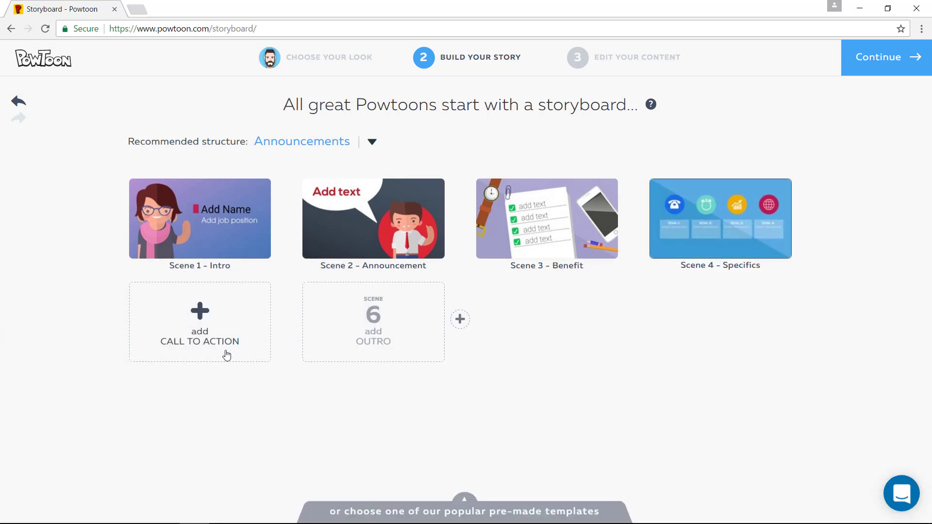
click(208, 316)
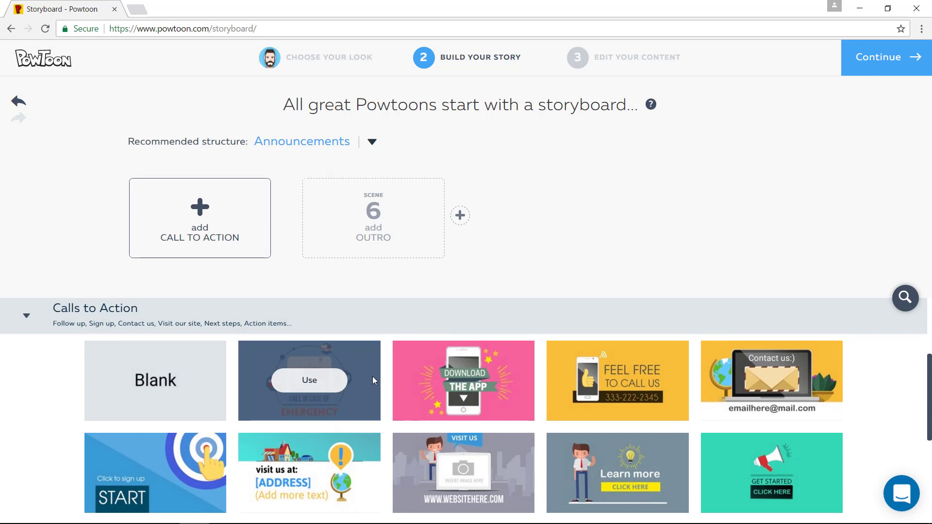
mouse_move(678, 383)
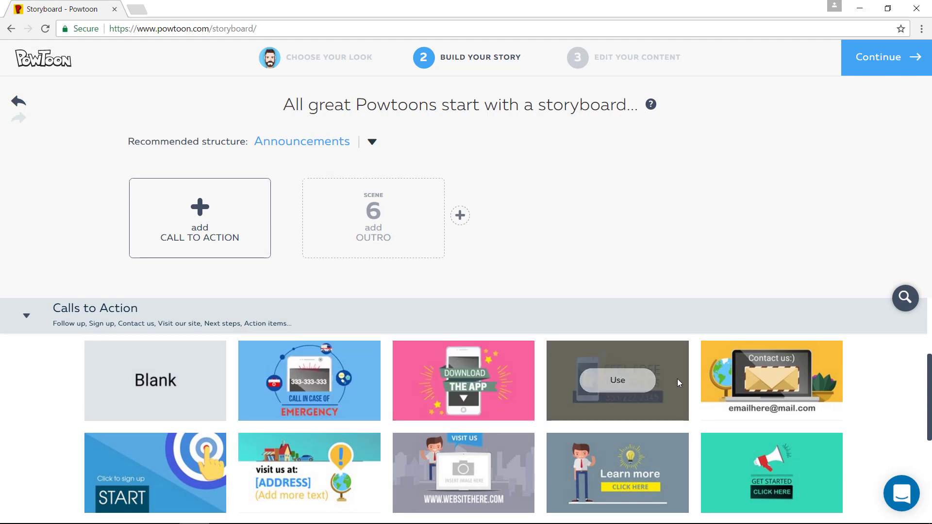
click(619, 383)
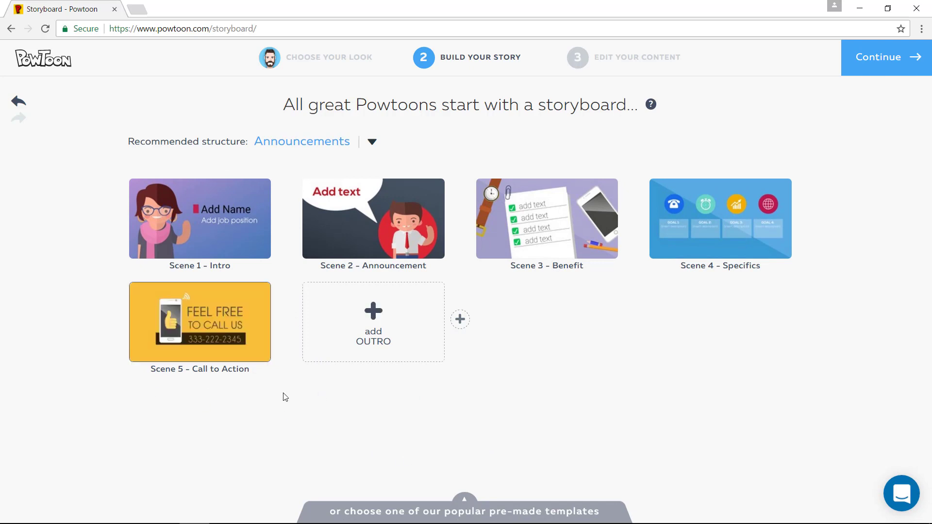
- Choose the Inspiring Words outro from the Outros gallery for Scene 6
click(374, 316)
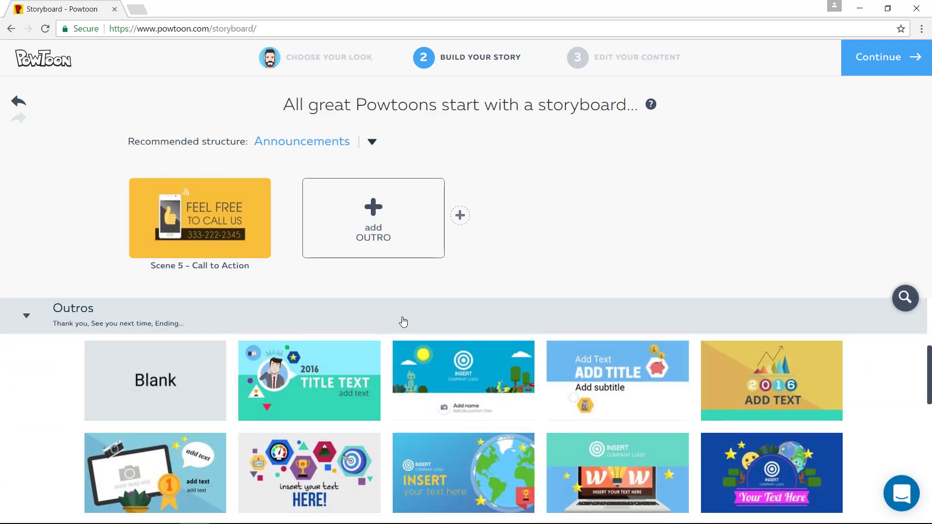
mouse_move(649, 372)
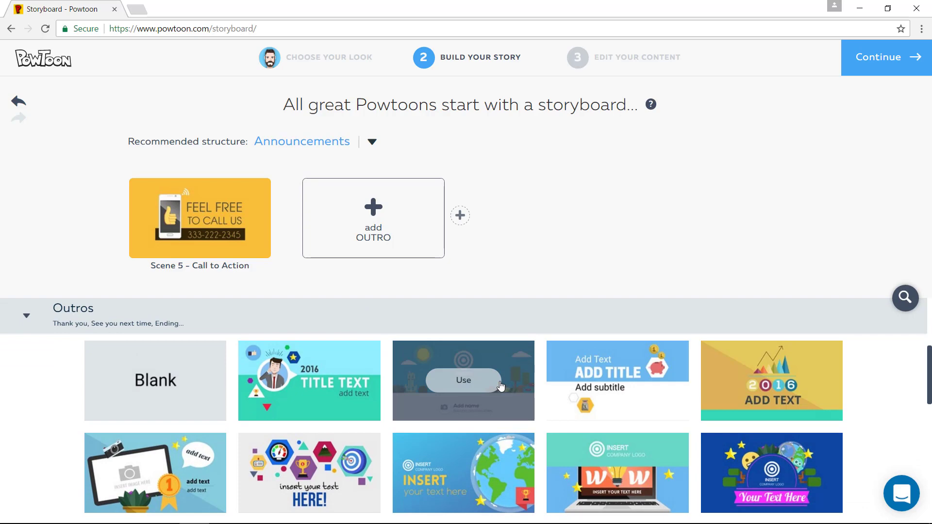
mouse_move(190, 394)
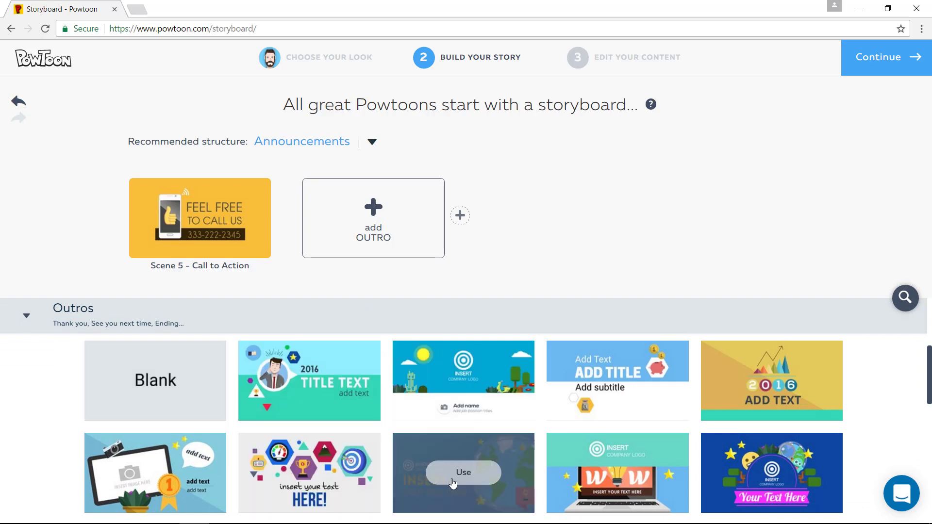
scroll(904, 426, down, 3)
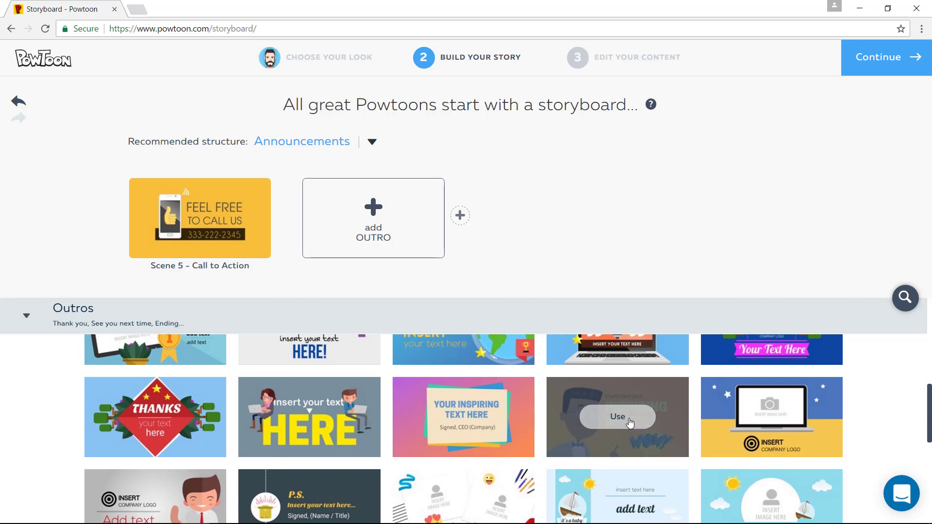
click(639, 426)
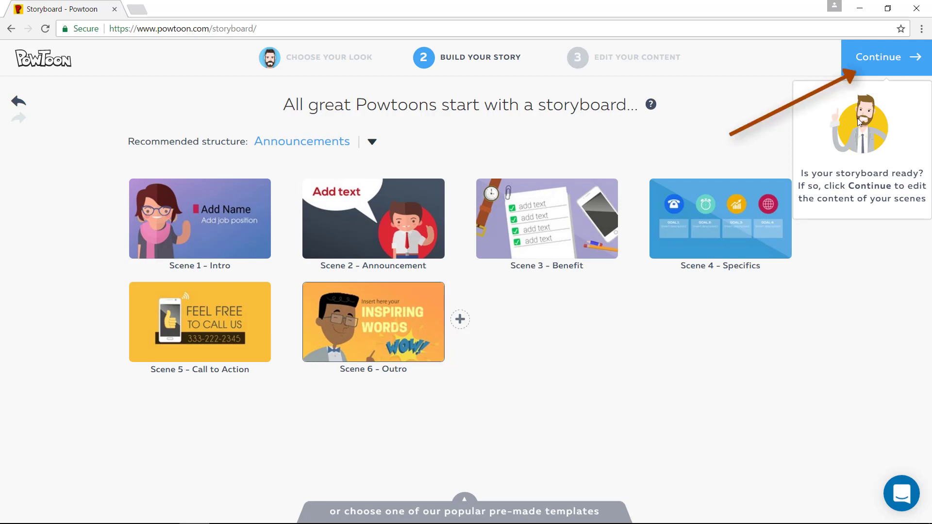
- Continue from the storyboard into the editor and switch on the slide Timeline
click(874, 61)
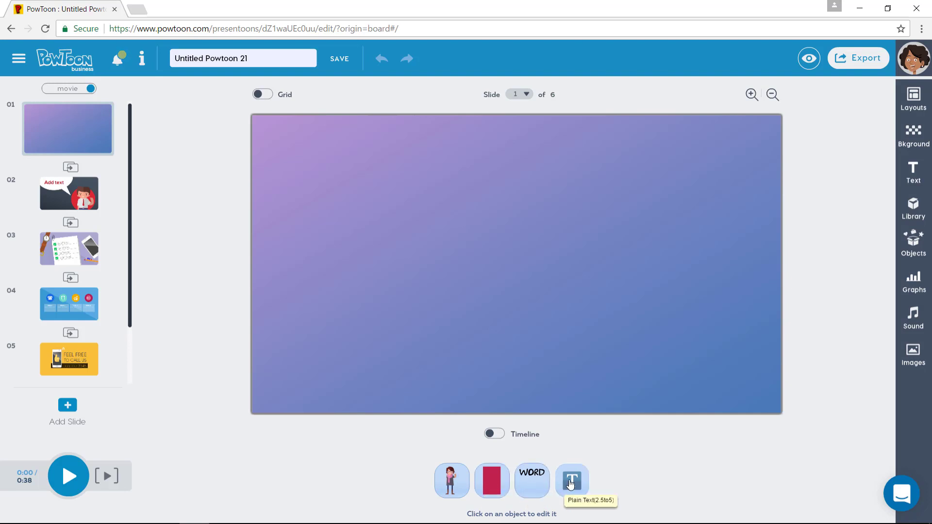
click(503, 437)
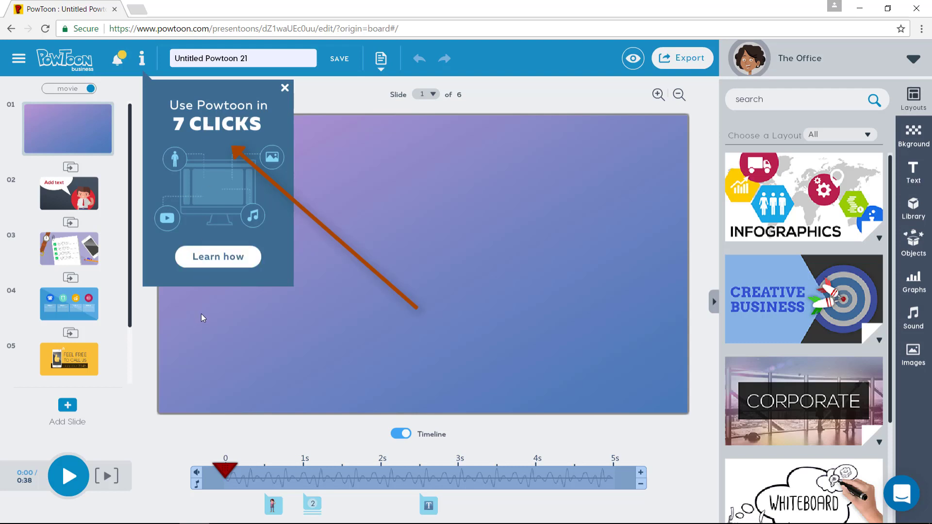
- Start the 7 clicks tutorial, add the Picto character, then skip back to the editor
click(212, 258)
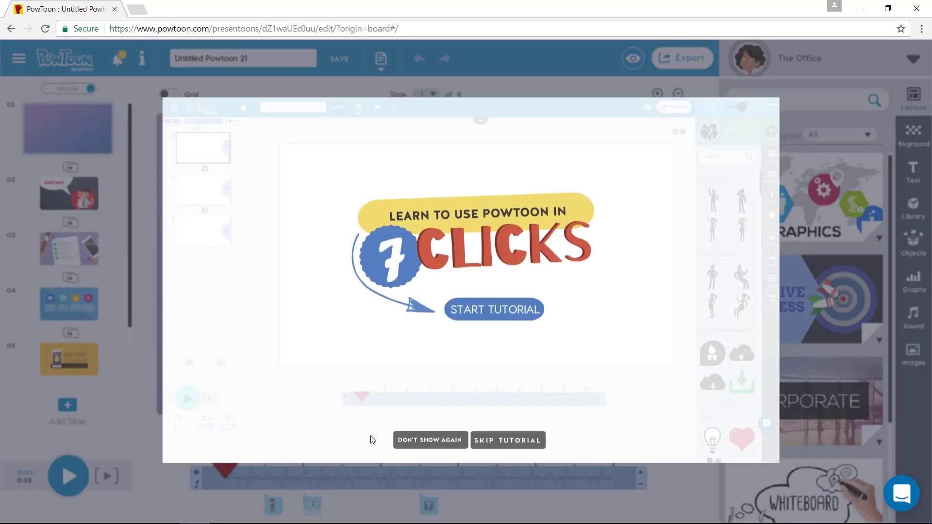
click(495, 314)
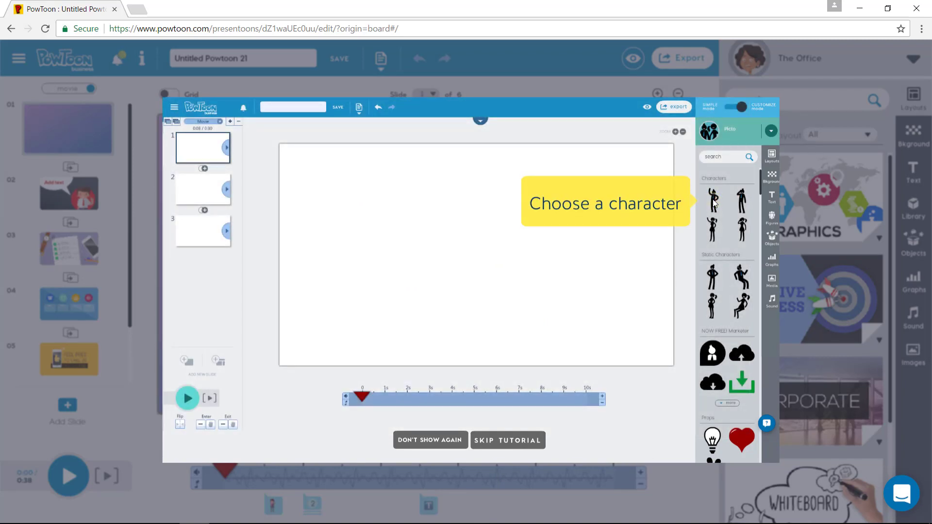
click(712, 199)
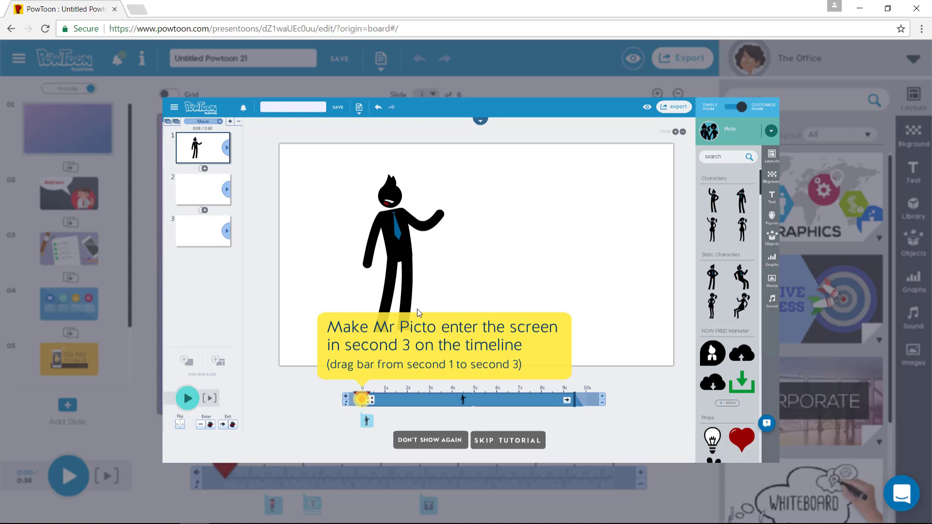
click(502, 446)
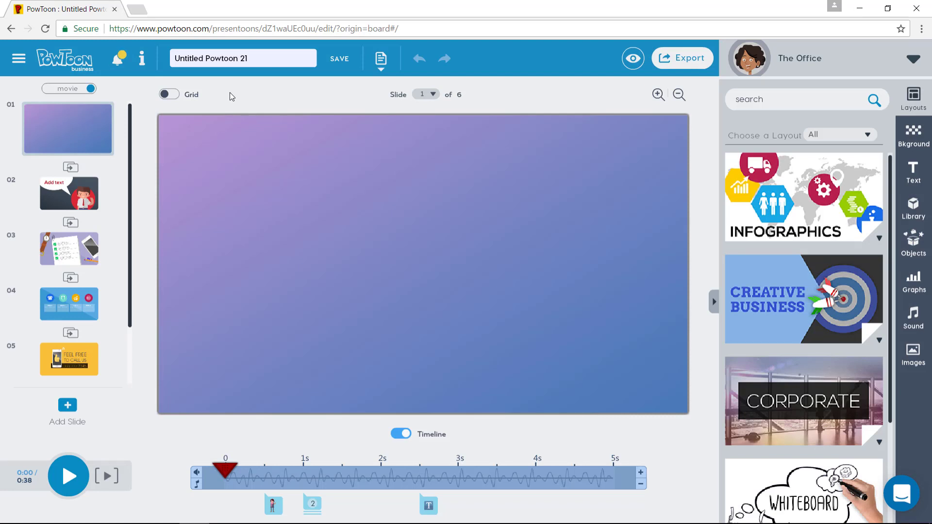
- Go back to the pre-made Powtoons gallery and scroll through the template grid
click(11, 29)
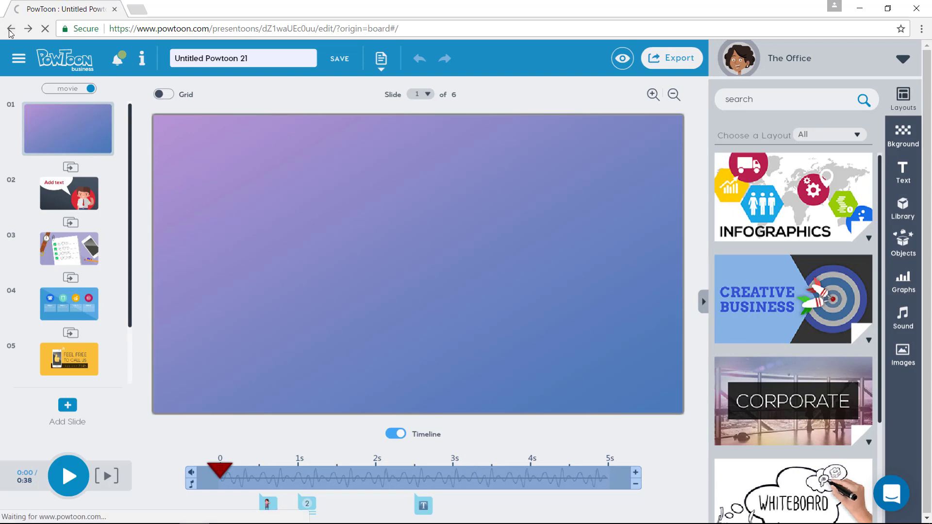
scroll(443, 513, down, 7)
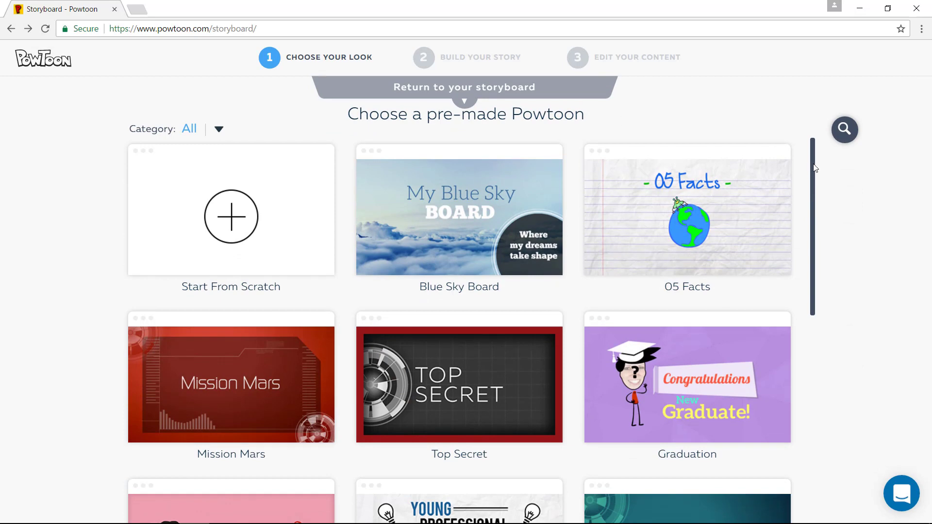
scroll(814, 206, down, 1)
scroll(815, 206, down, 4)
scroll(818, 266, down, 5)
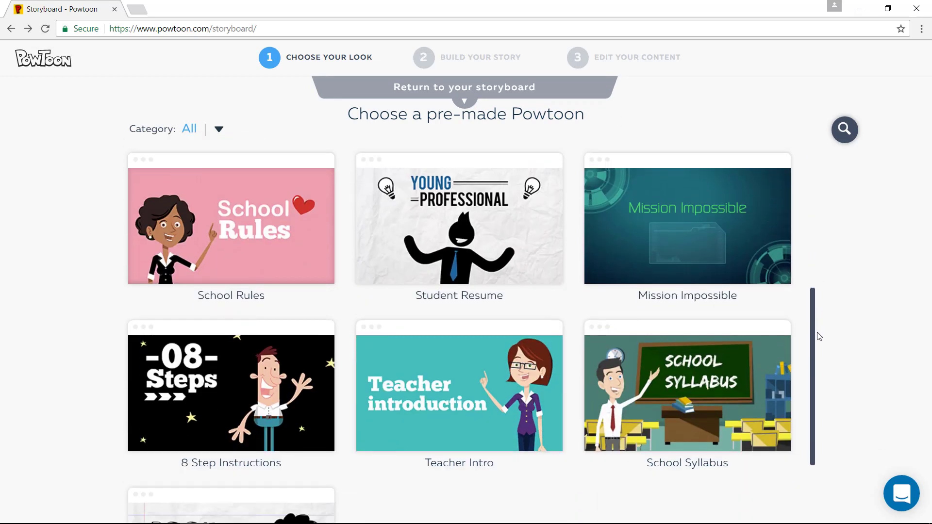
scroll(825, 133, up, 6)
scroll(824, 134, up, 3)
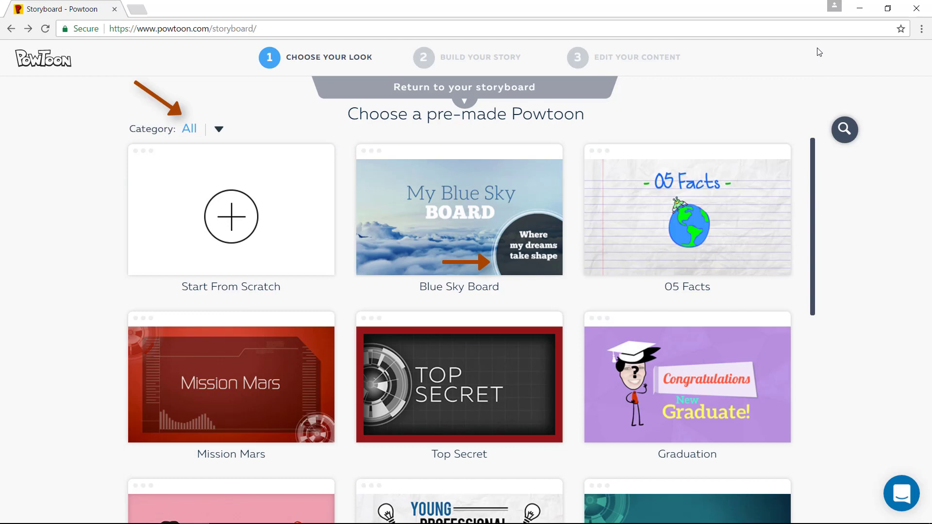
- Filter the template gallery to the All category and scroll down to the We're Hiring! template
click(219, 130)
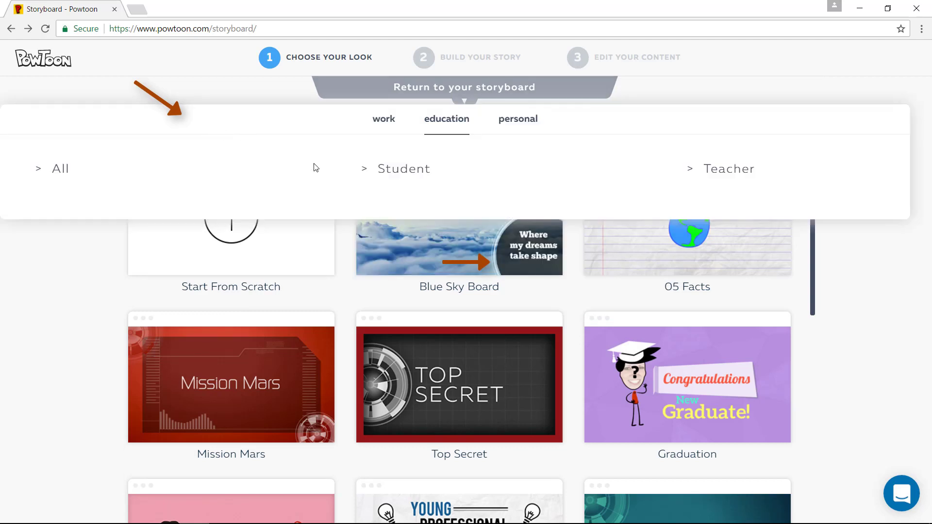
click(378, 125)
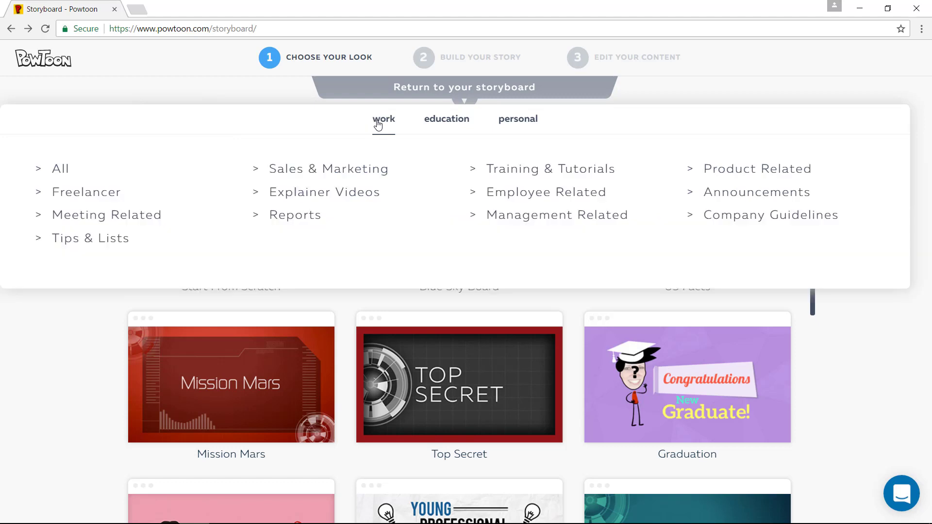
click(55, 173)
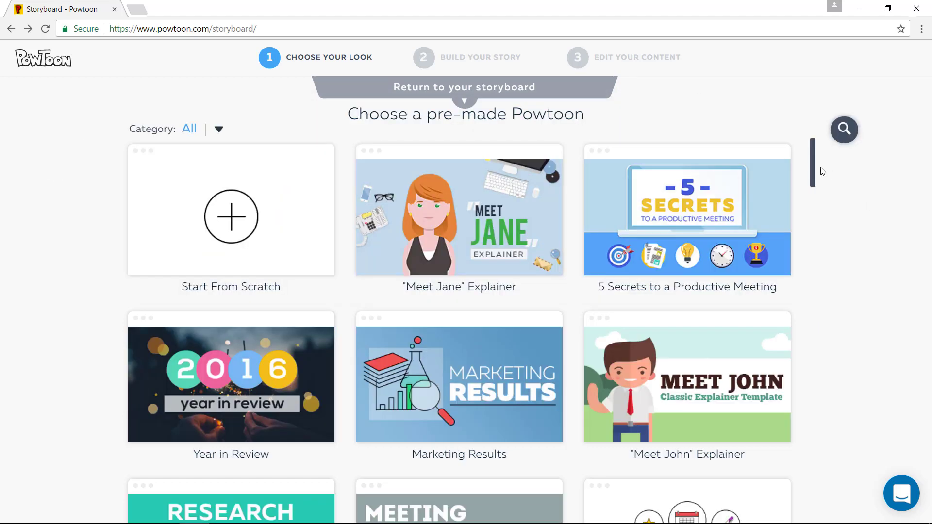
drag(814, 167, 821, 332)
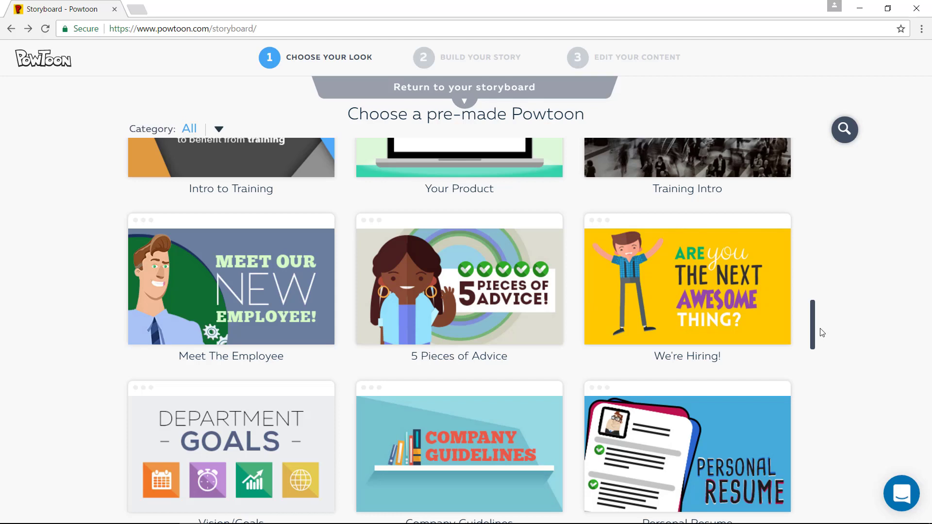
mouse_move(713, 285)
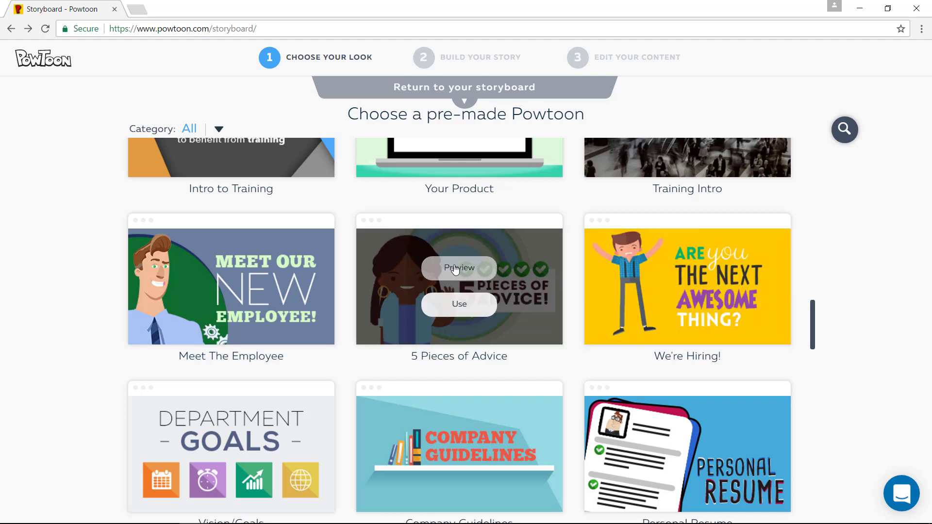
click(454, 268)
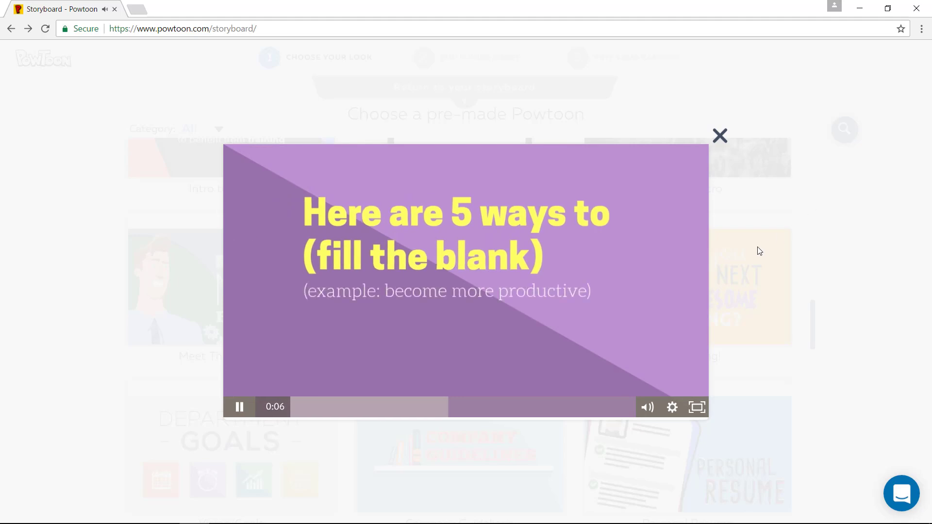
click(239, 408)
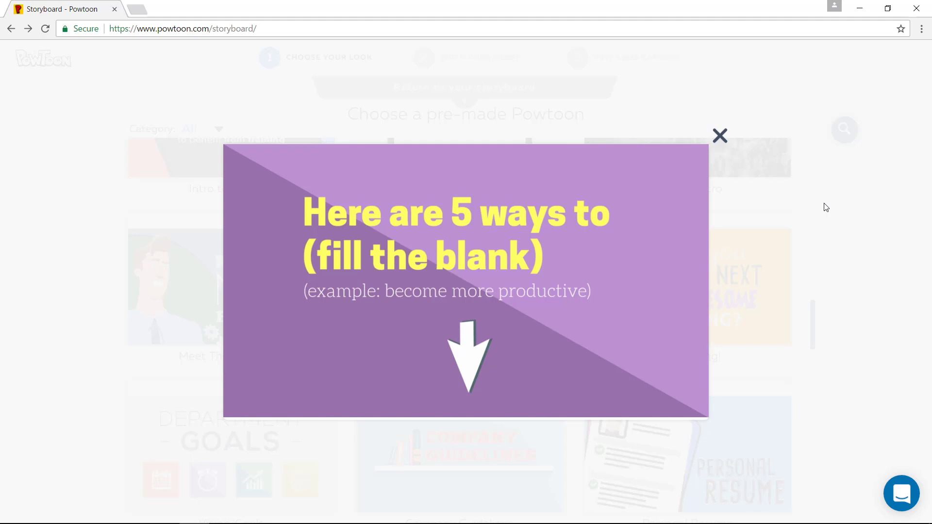
click(720, 136)
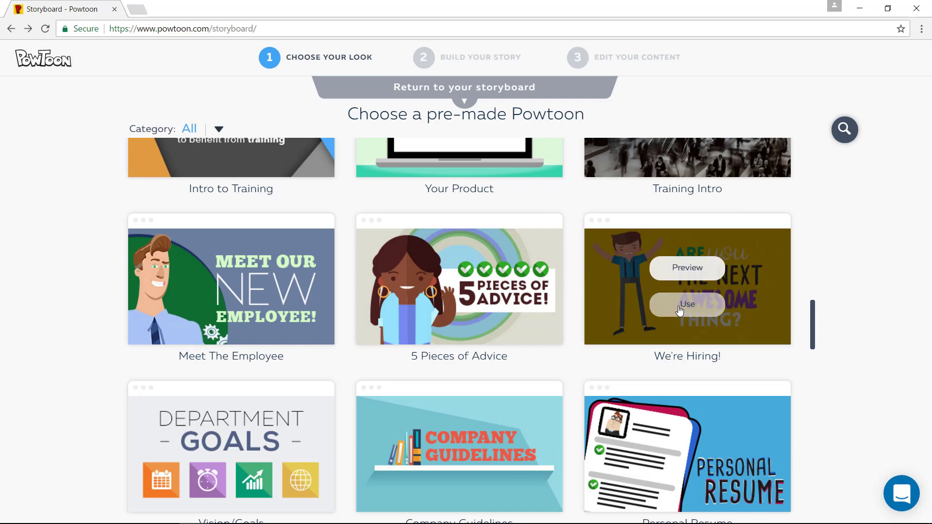
- Use the We're Hiring! template to fill the storyboard
click(679, 309)
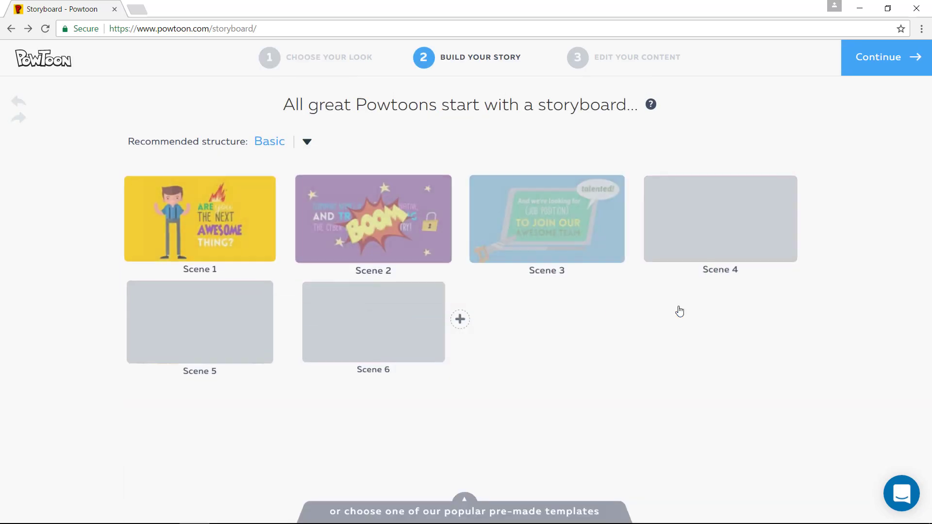